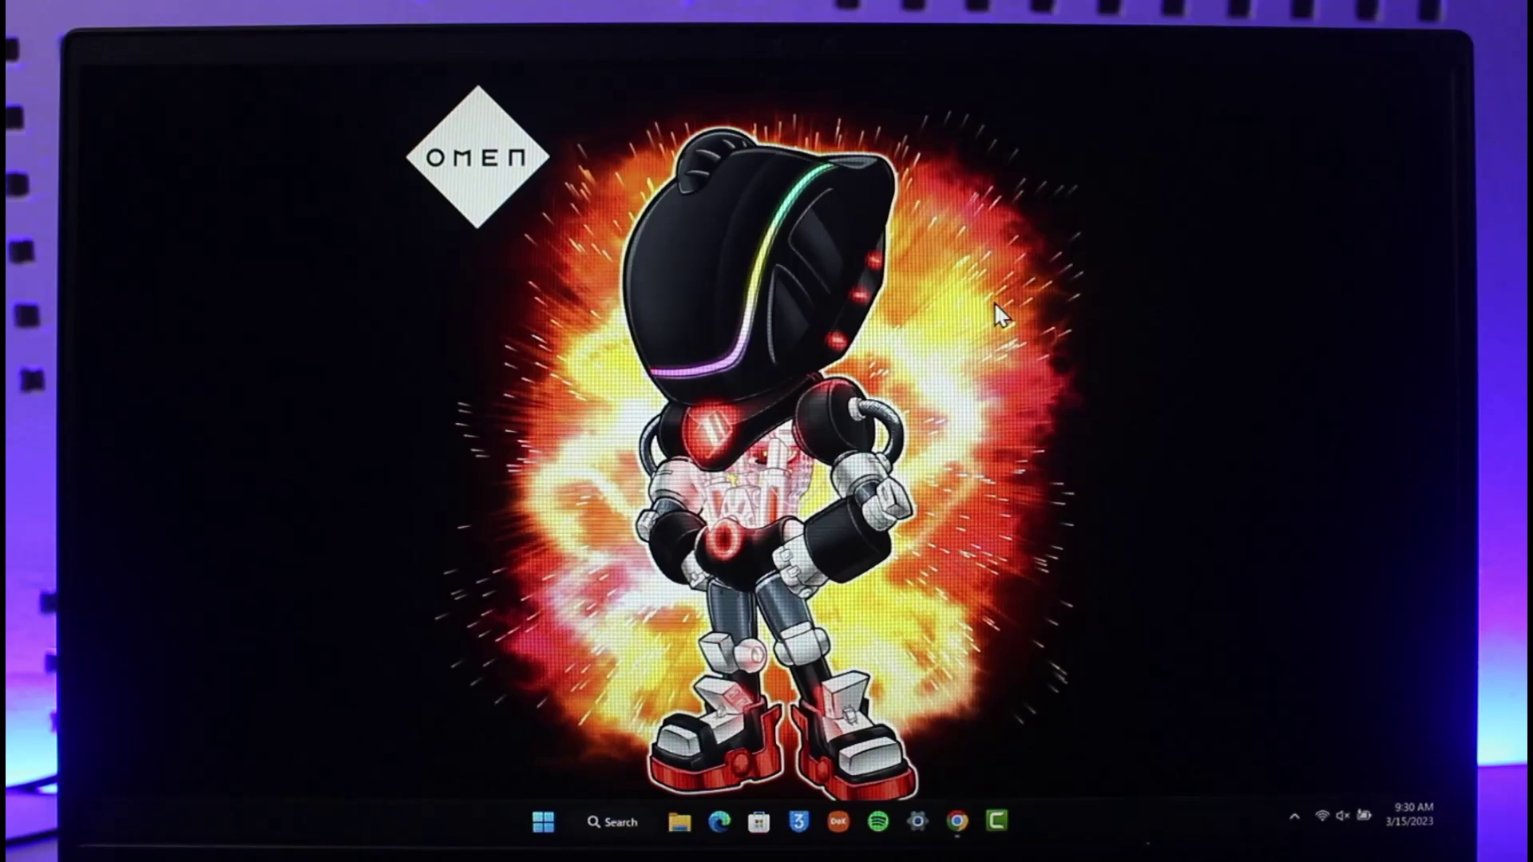
- Open chat.openai.com in Chrome via the ChatGPT | OpenAI suggestion
{"action": "left_click", "coordinate": [956, 821]}
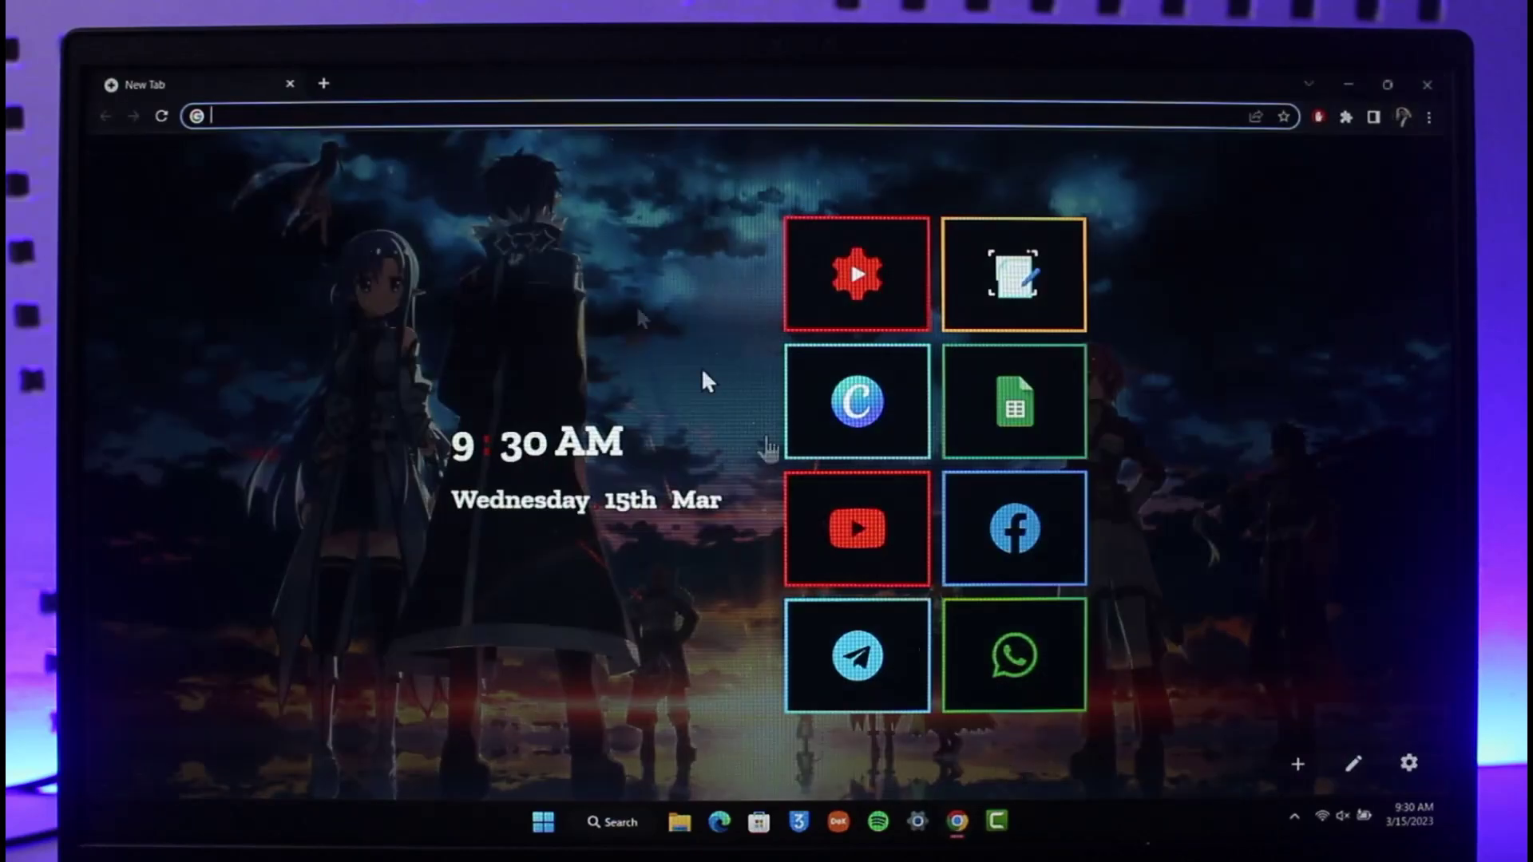
{"action": "left_click", "coordinate": [319, 115]}
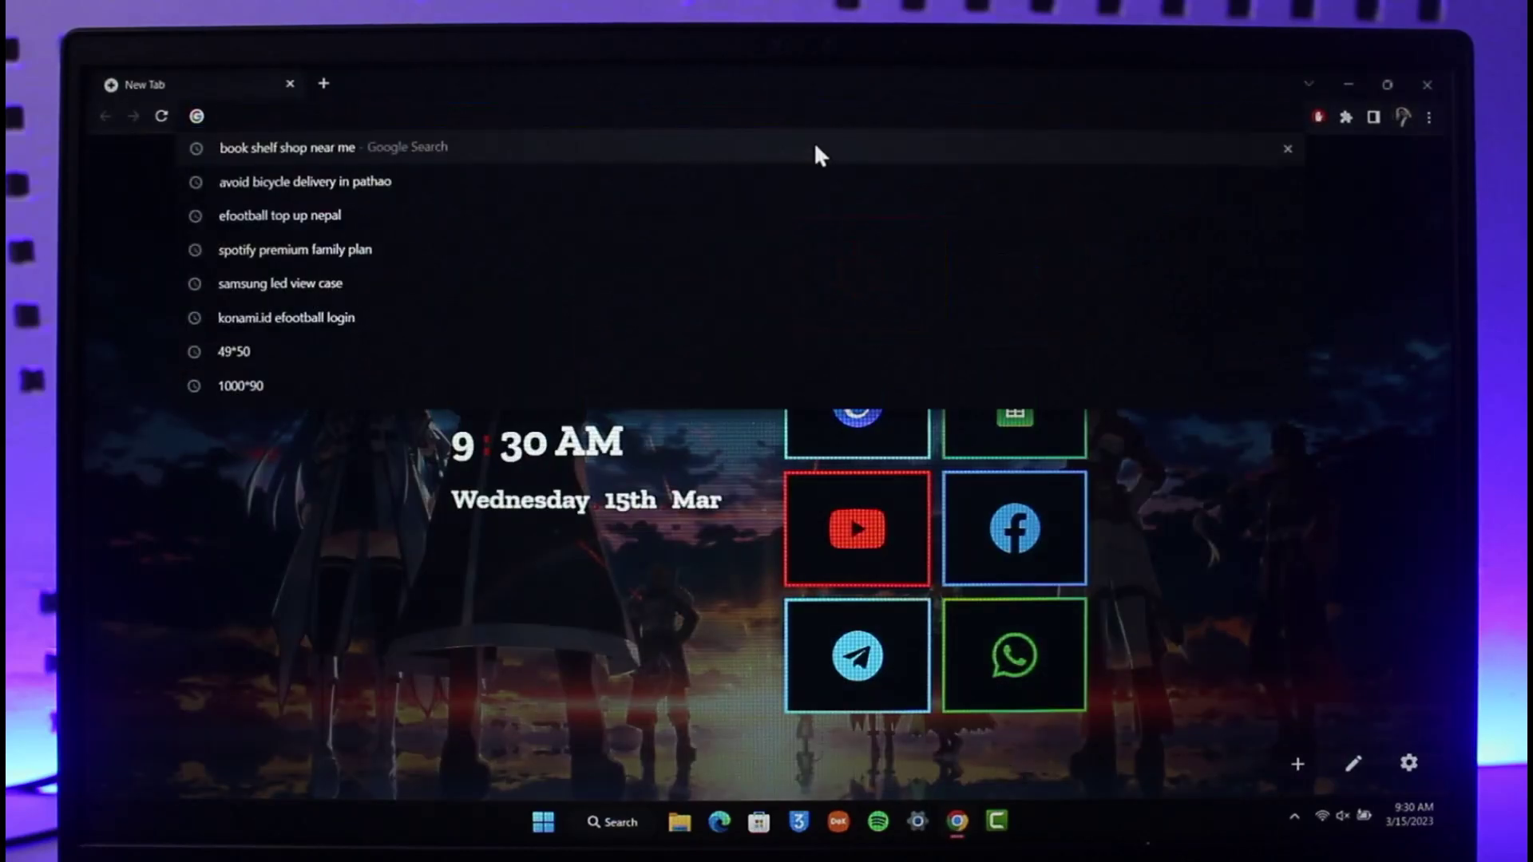
{"action": "type", "text": "chat.openai.com"}
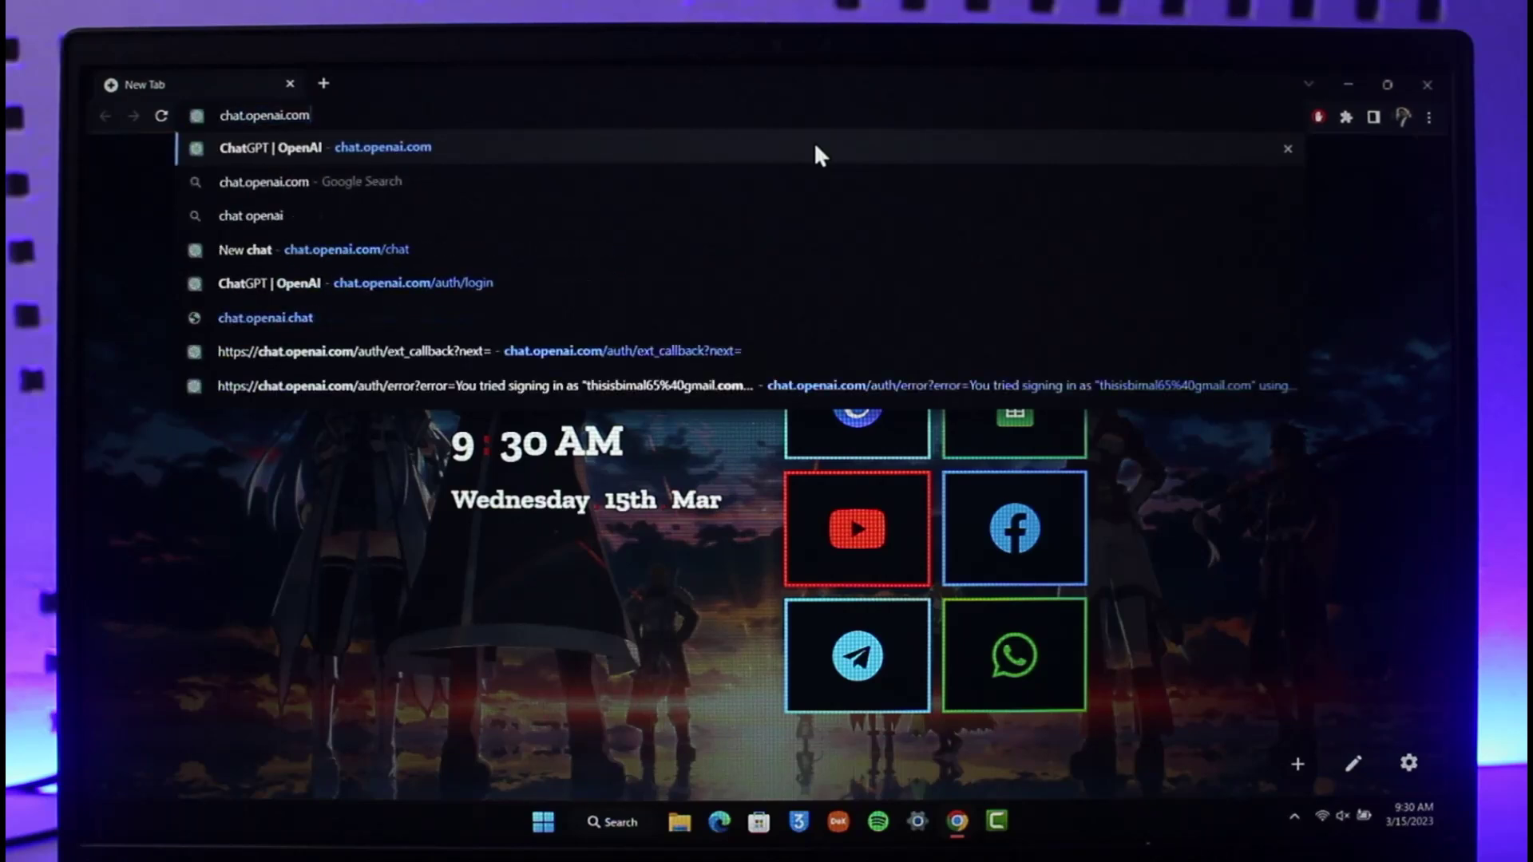
{"action": "left_click", "coordinate": [463, 145]}
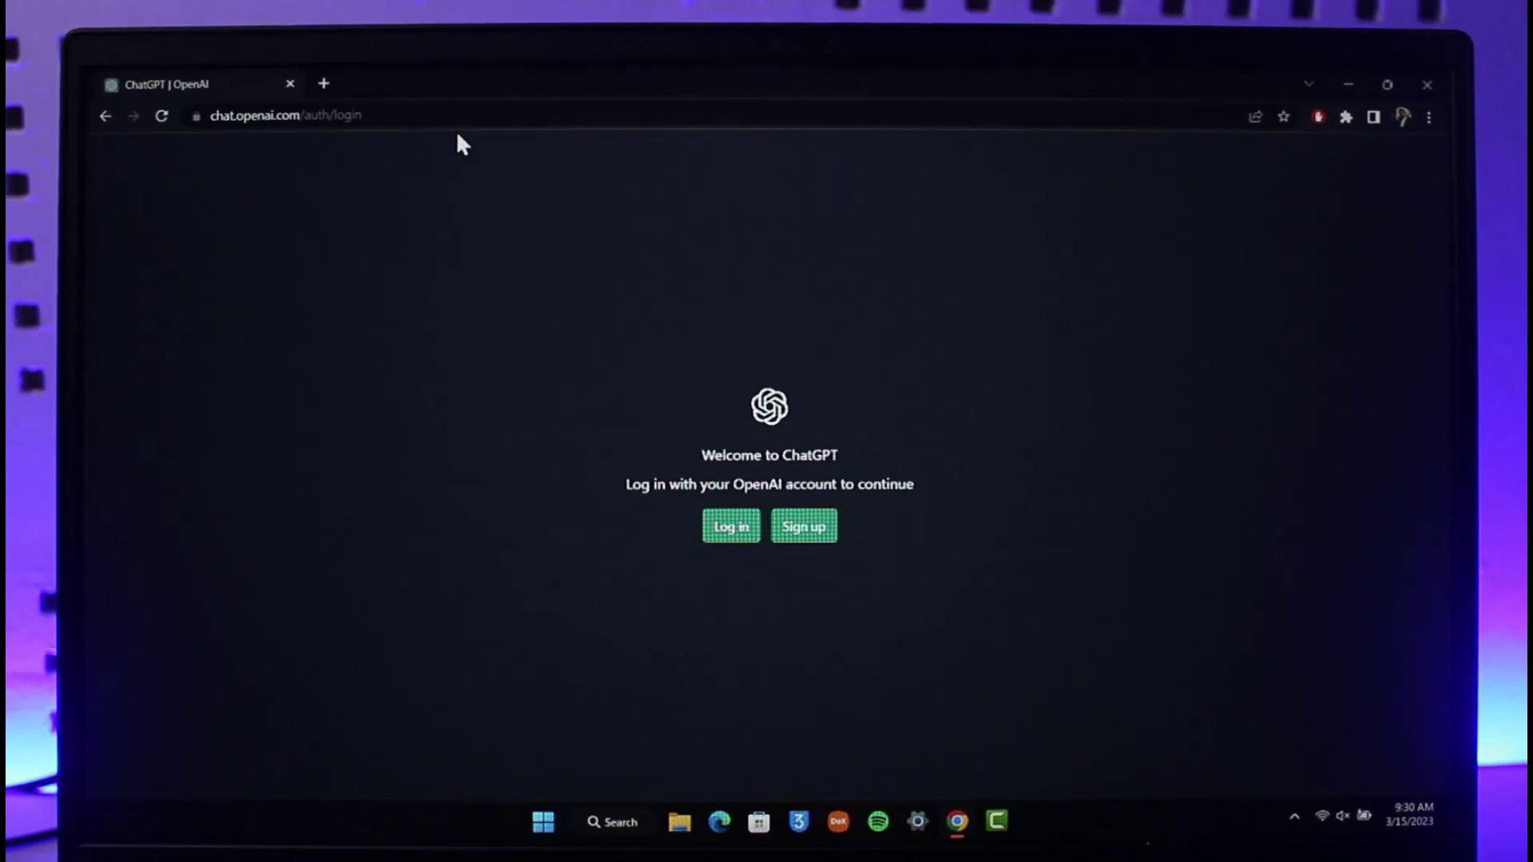
{"action": "right_click", "coordinate": [801, 545]}
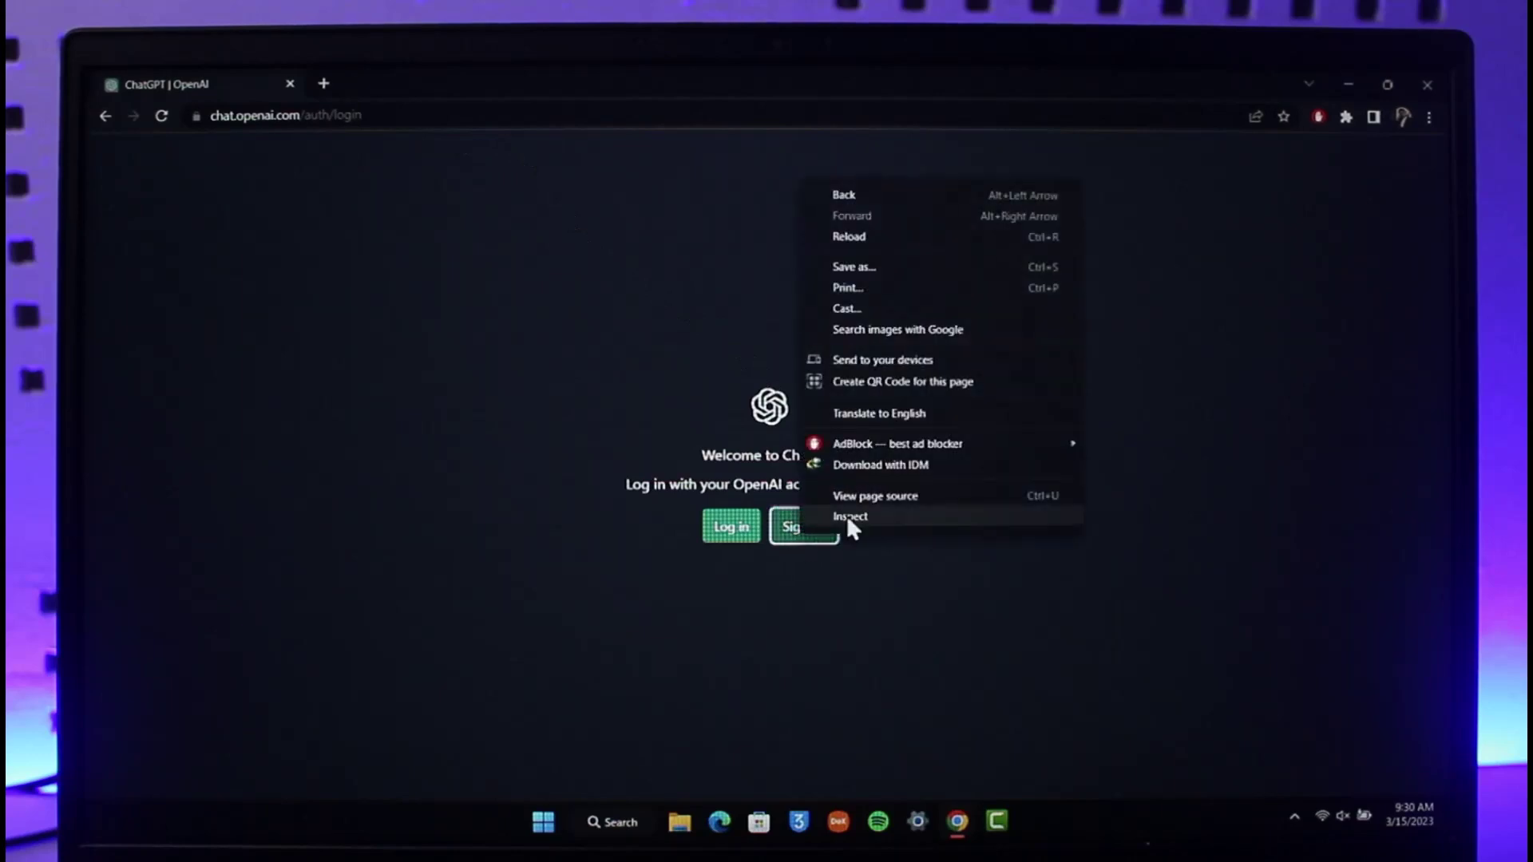
{"action": "key", "text": "Escape"}
{"action": "left_click", "coordinate": [804, 527]}
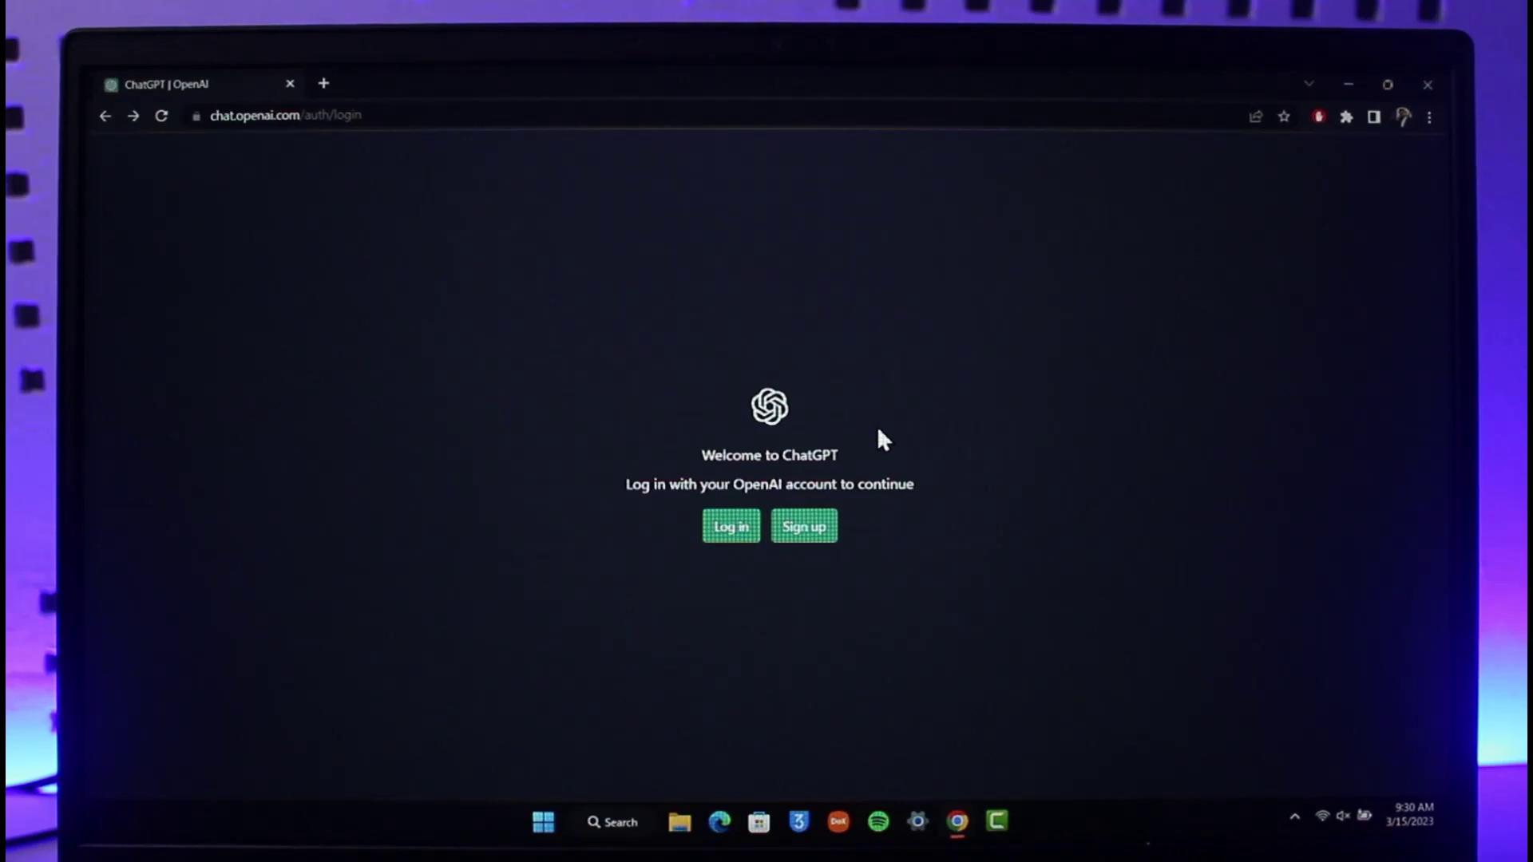
- Log in with the saved email address, changing its domain from gmail.com to yahoo.com
{"action": "left_click", "coordinate": [731, 527]}
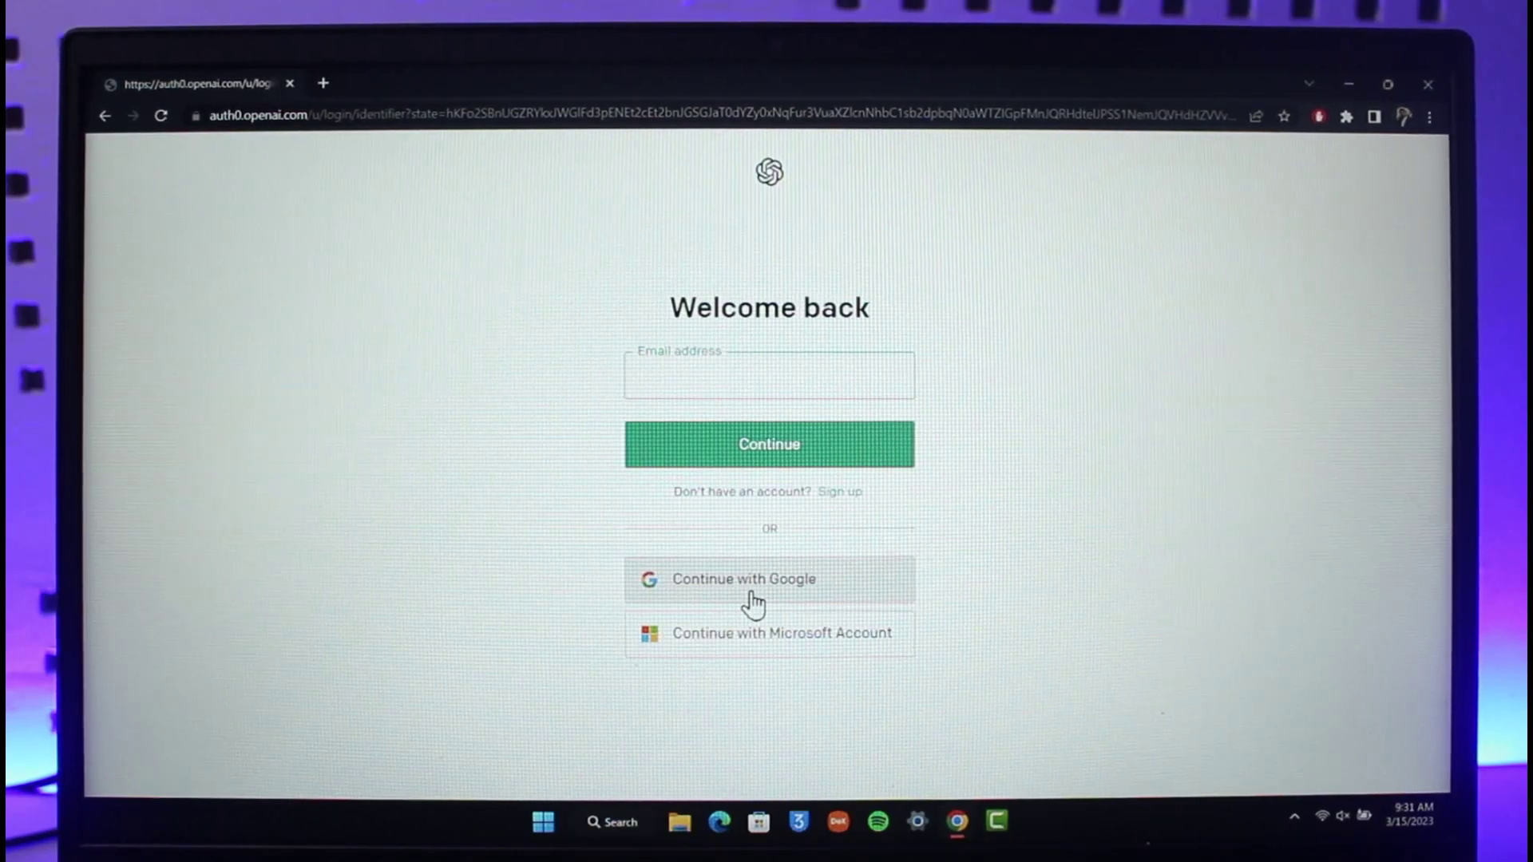
{"action": "left_click", "coordinate": [695, 369]}
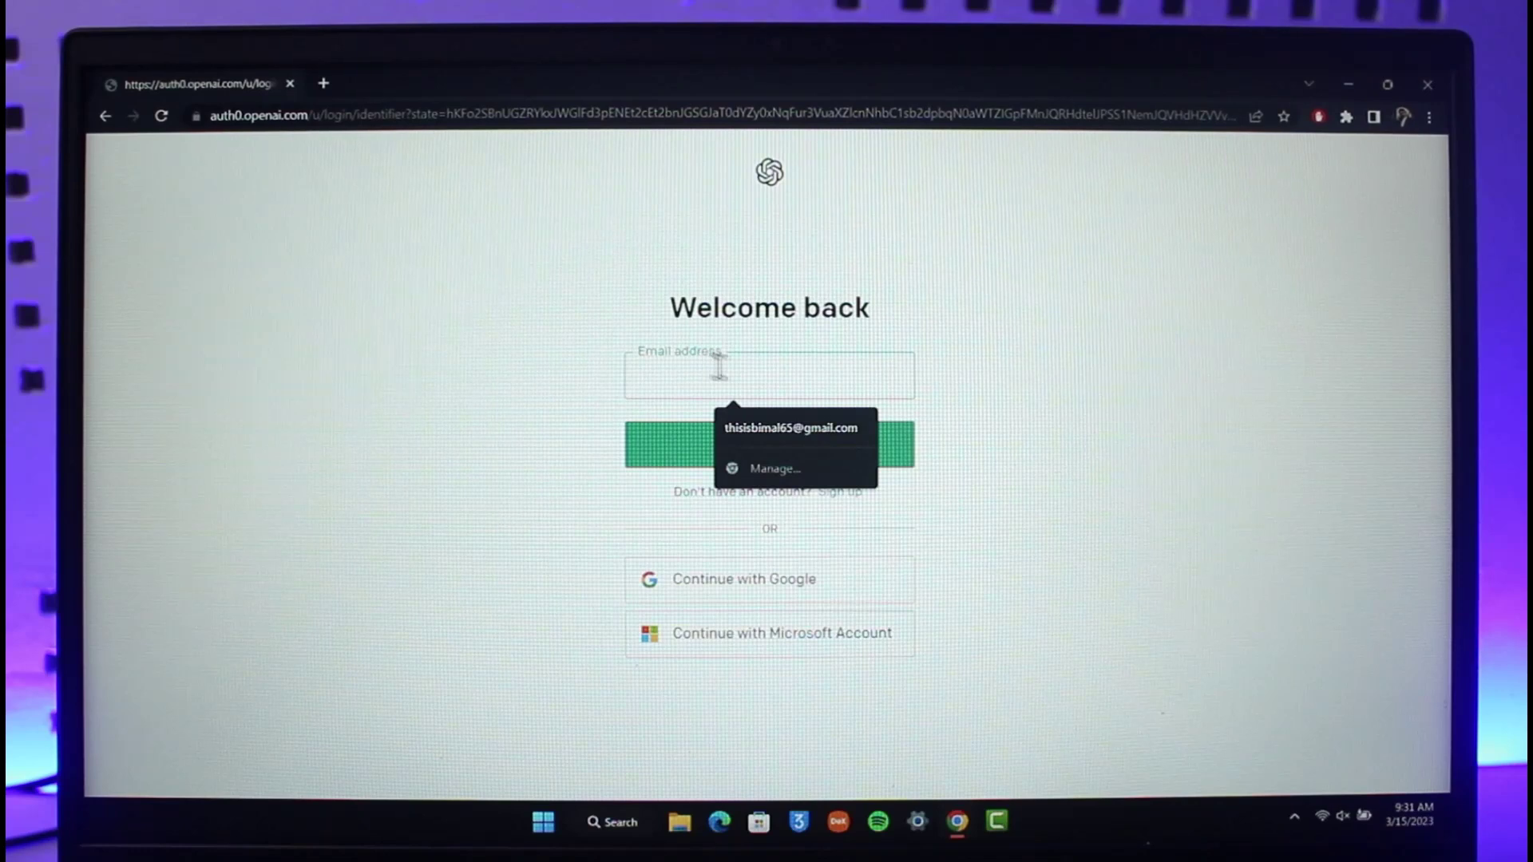
{"action": "left_click", "coordinate": [790, 428]}
{"action": "double_click", "coordinate": [760, 376]}
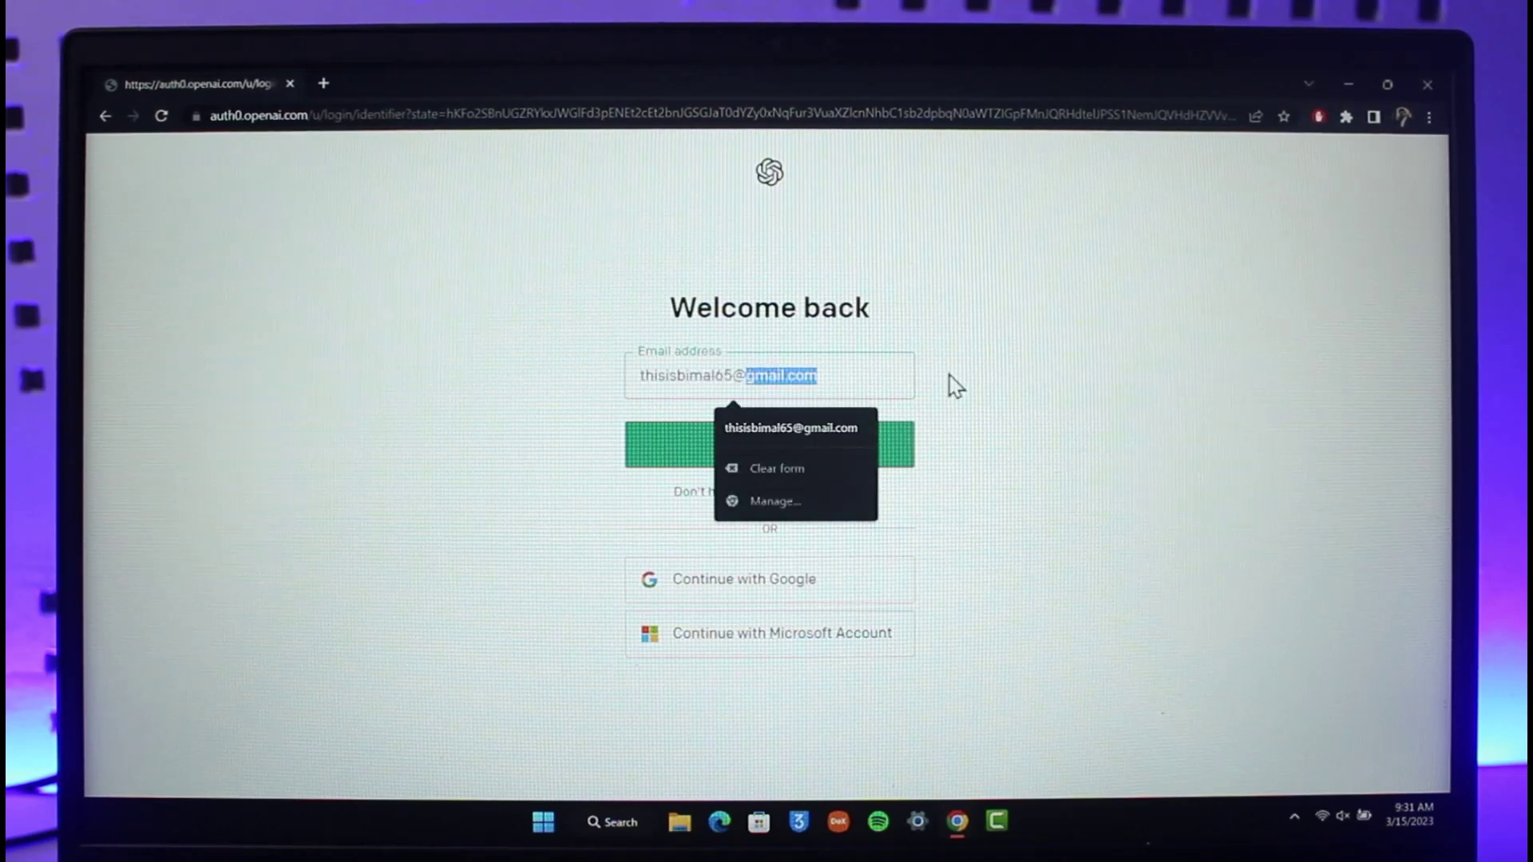
{"action": "type", "text": "yahoo.com"}
{"action": "left_click", "coordinate": [859, 421]}
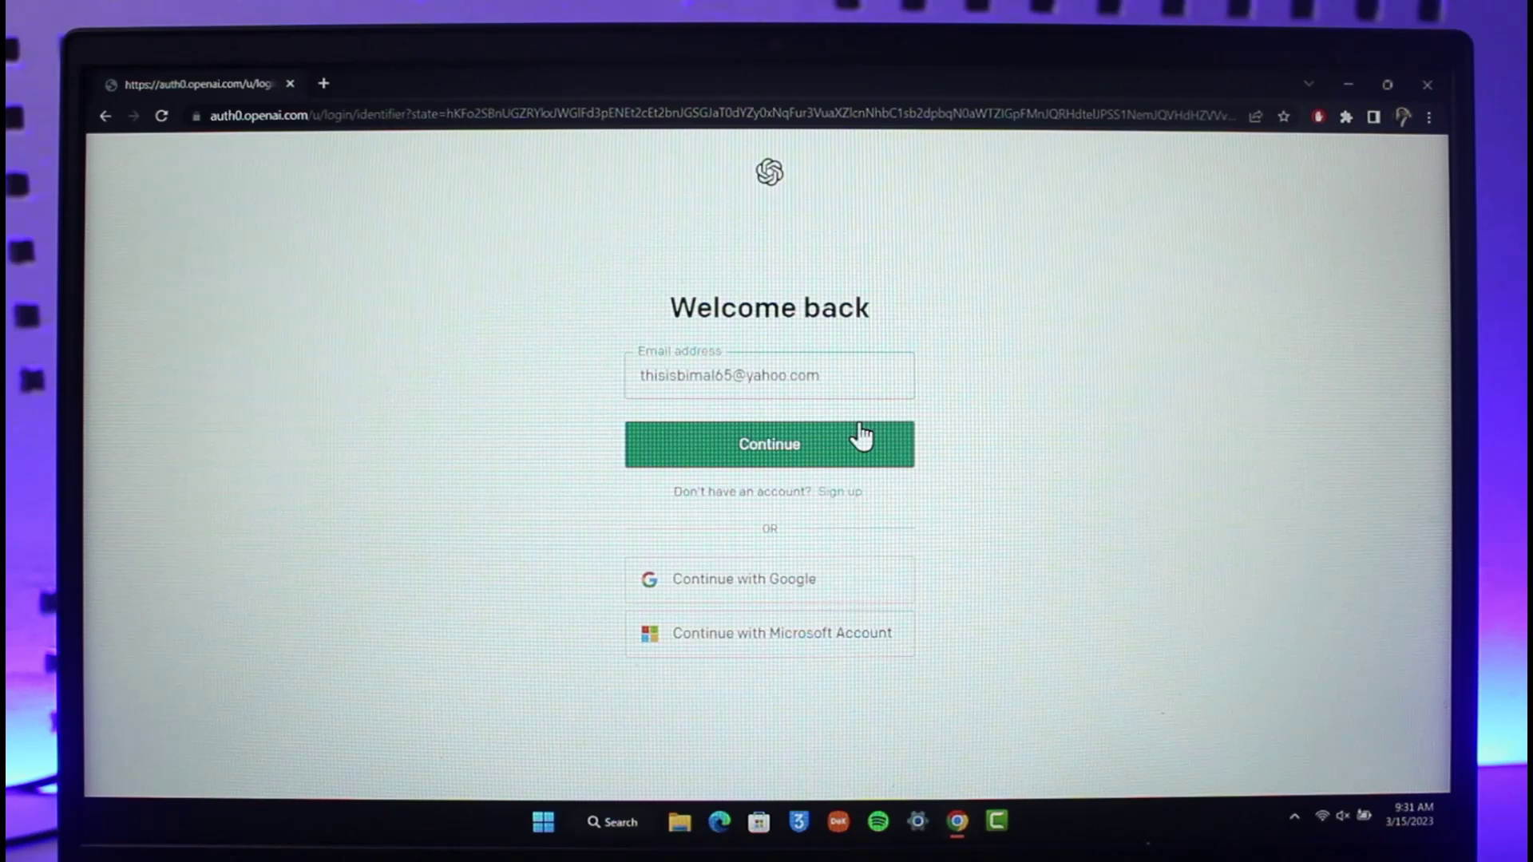
- Enter the account password and submit it to reach the ChatGPT new chat page
{"action": "left_click", "coordinate": [827, 468]}
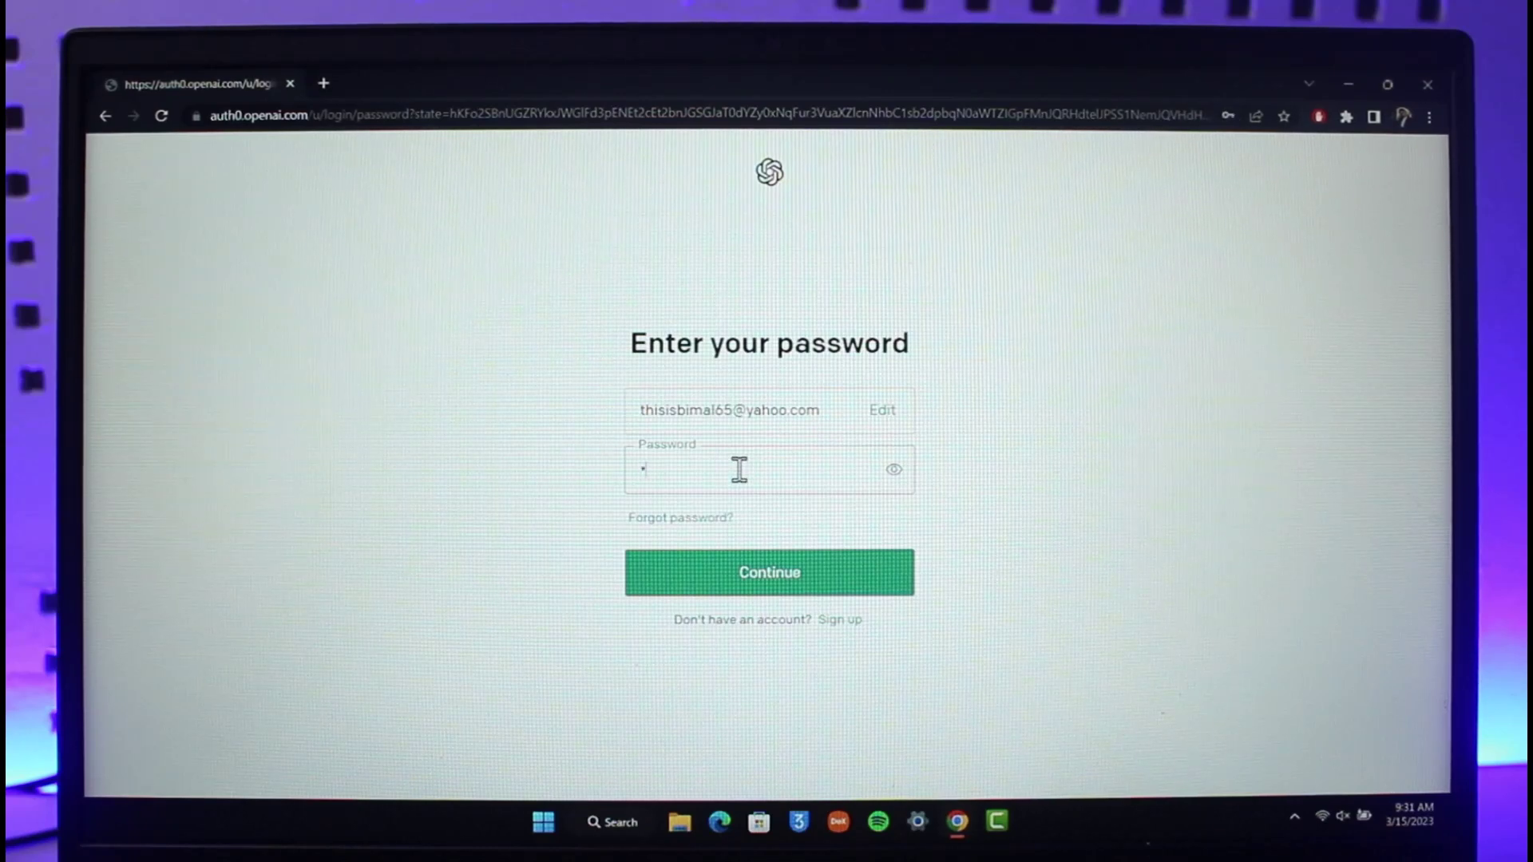
{"action": "left_click", "coordinate": [785, 570]}
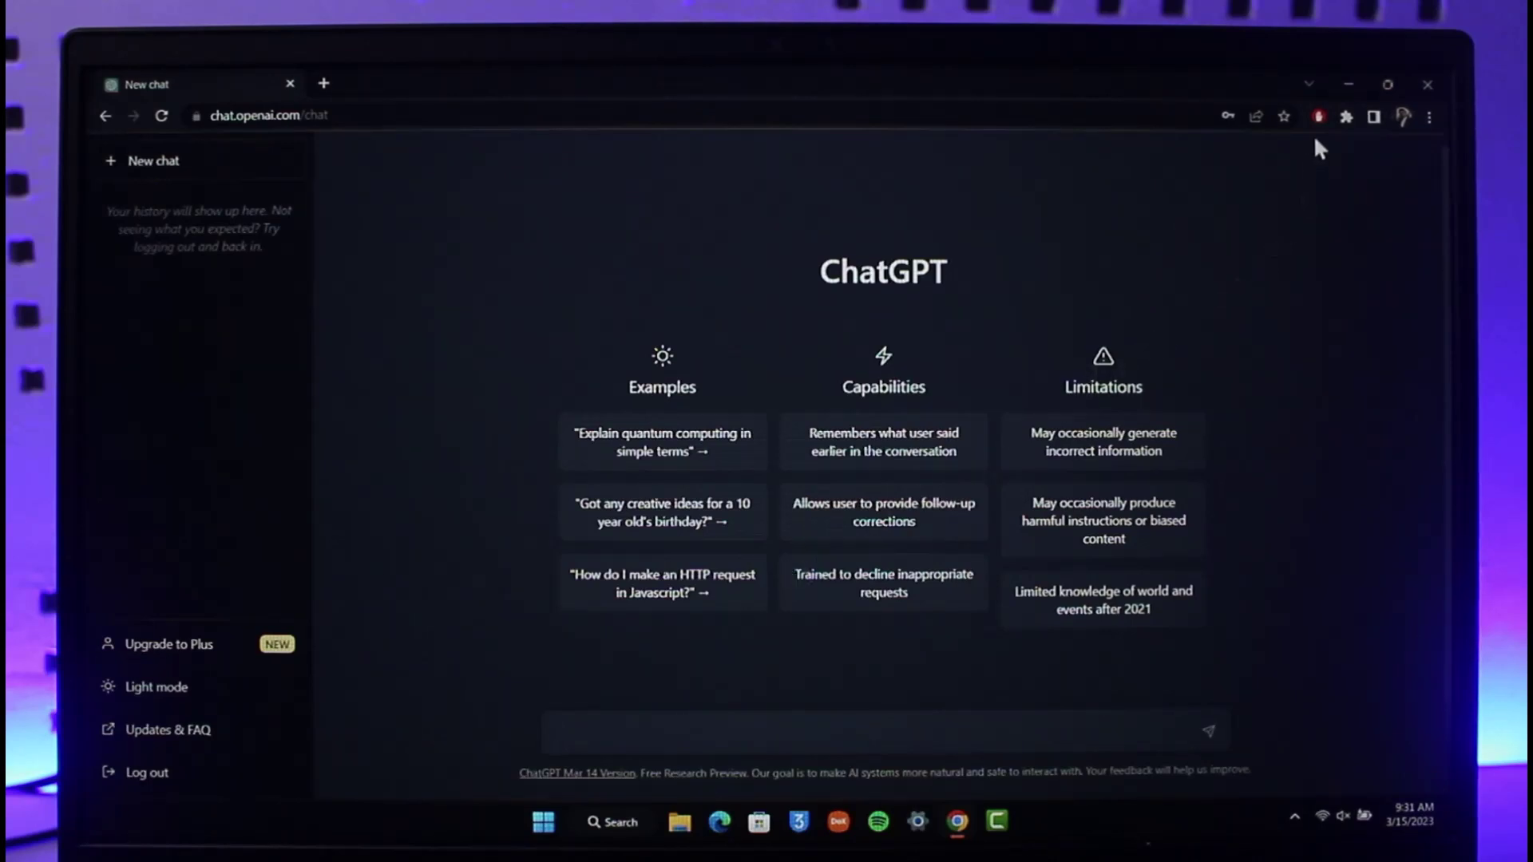
- Minimize the Chrome window and dismiss the desktop right-click menu
{"action": "left_click", "coordinate": [1338, 88]}
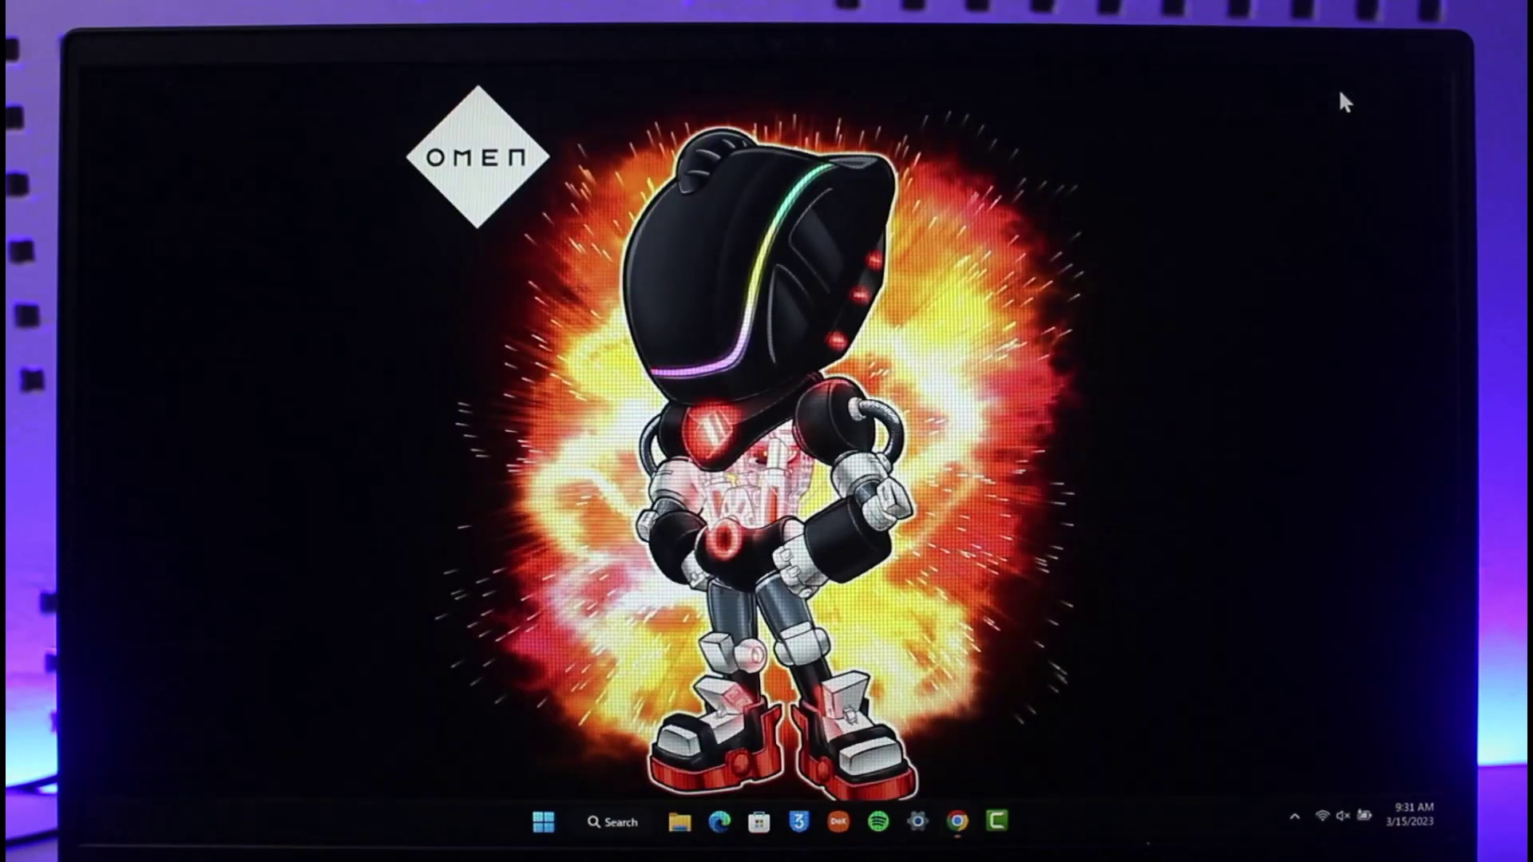
{"action": "right_click", "coordinate": [1065, 179]}
{"action": "left_click", "coordinate": [1105, 244]}
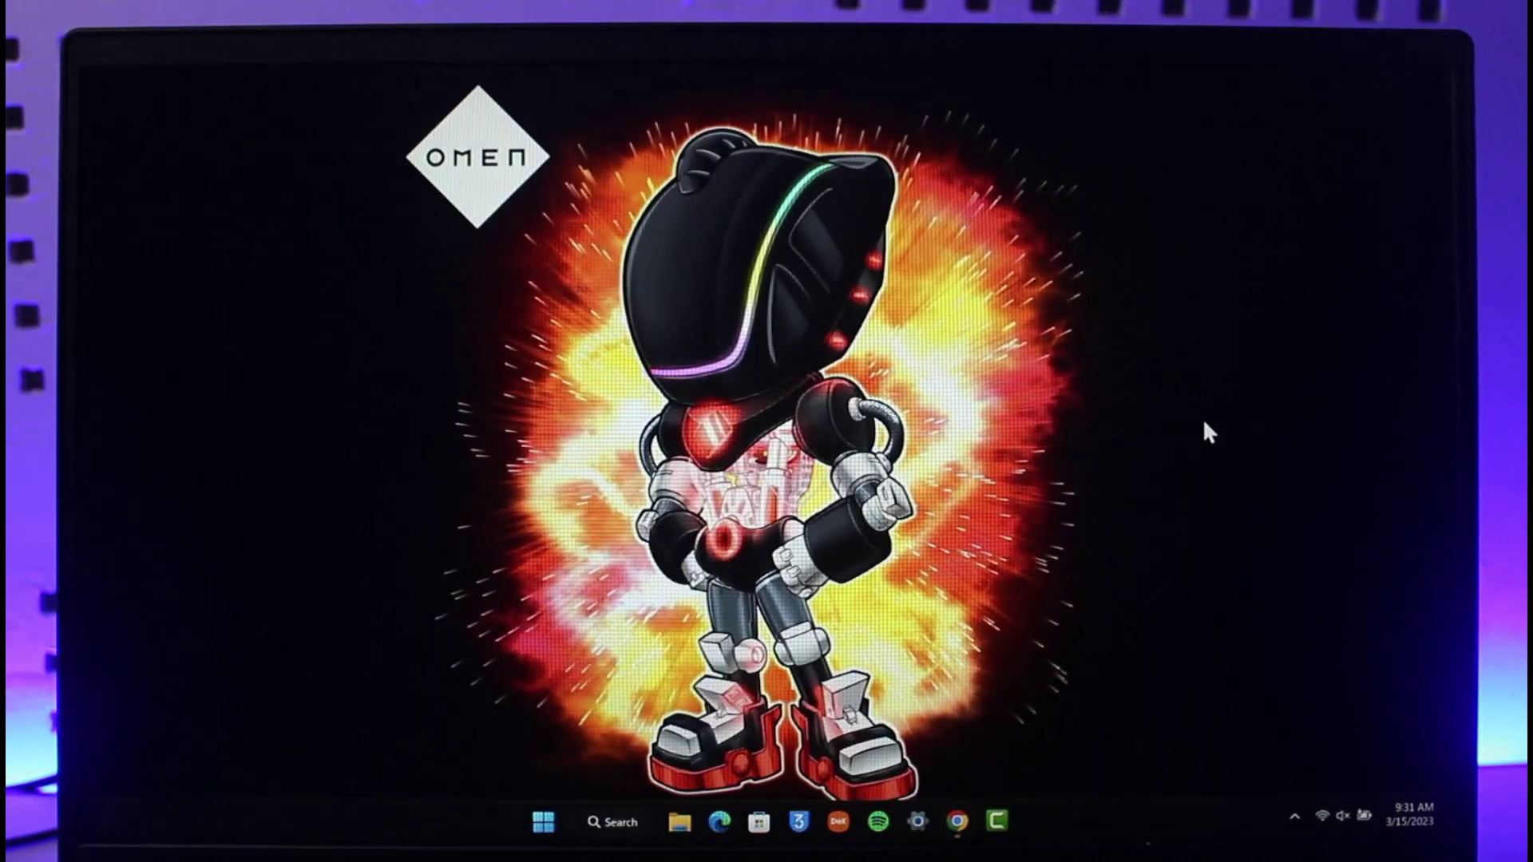